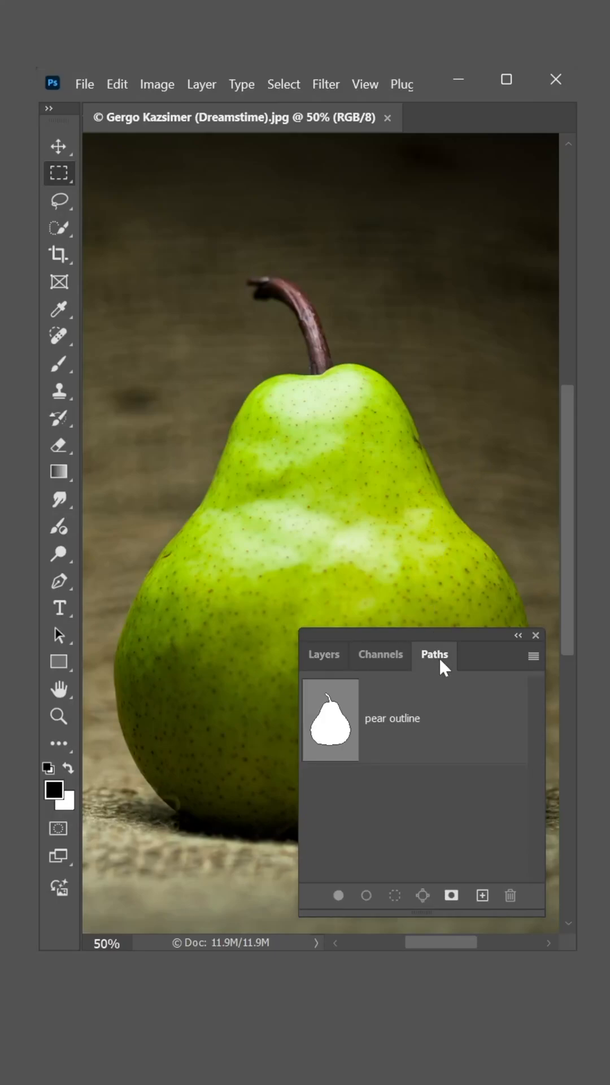
Step: Load the 'pear outline' path as a dashed selection around the pear in Photoshop
{"action": "left_click", "coordinate": [463, 738]}
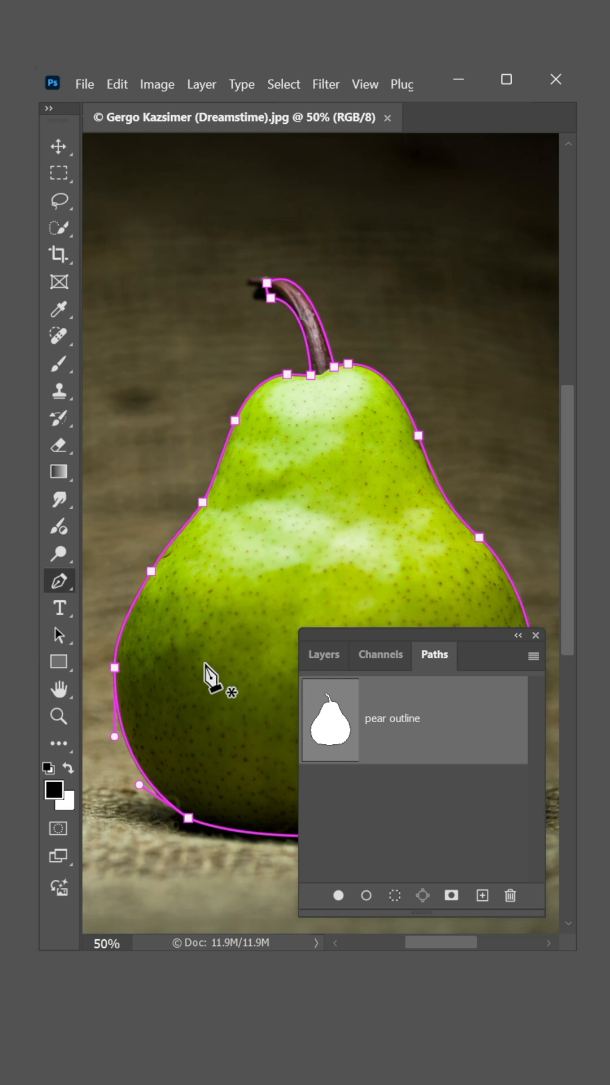
{"action": "key", "text": "ctrl+Return"}
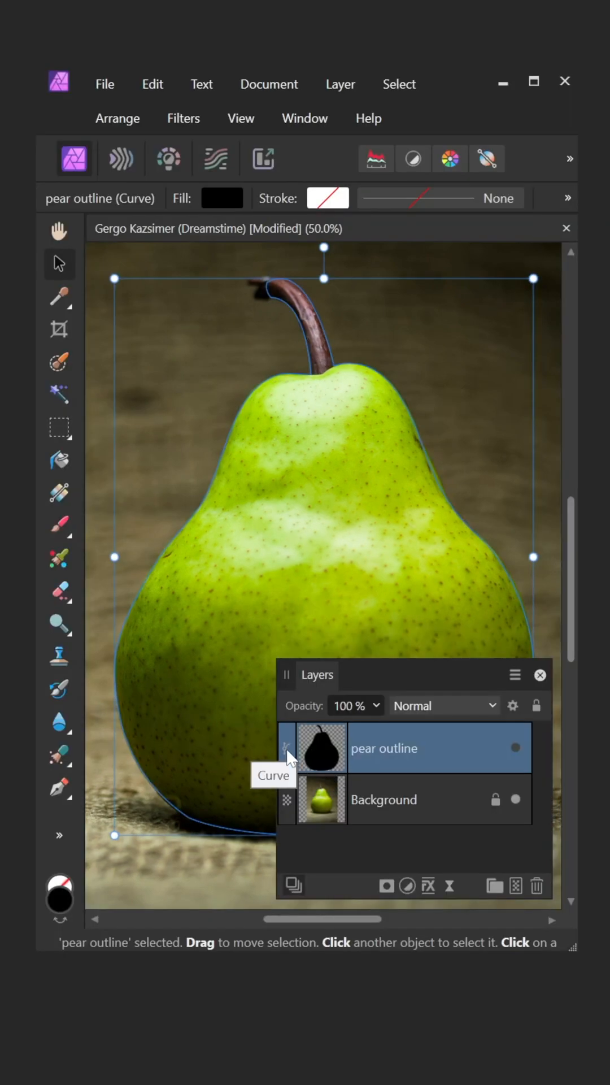
Step: Select the Pen Tool on the pear outline layer and try its Selection command
{"action": "left_click", "coordinate": [64, 784]}
{"action": "left_click", "coordinate": [141, 793]}
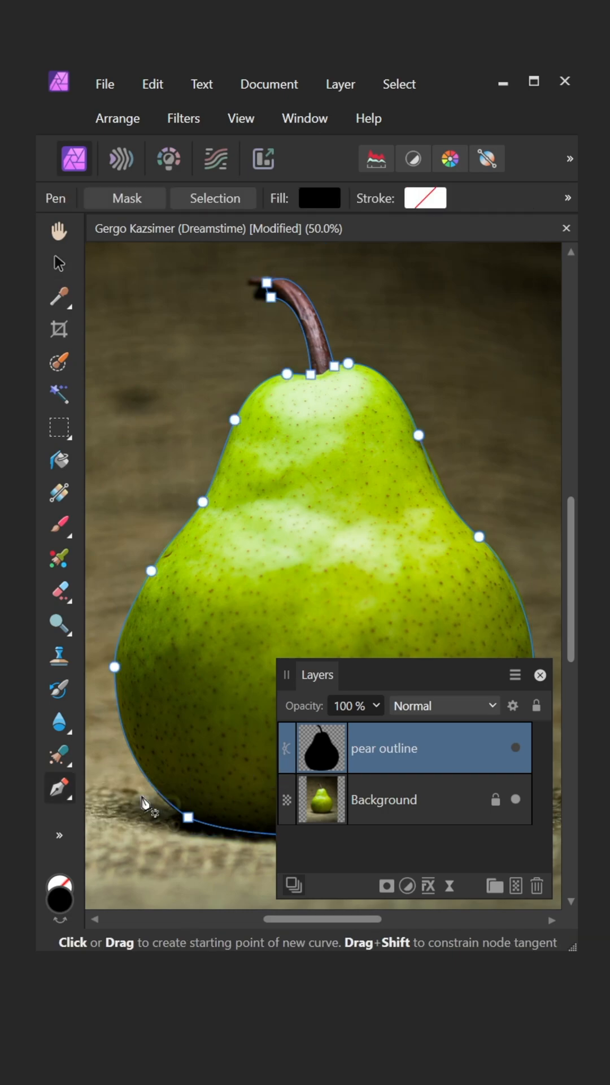
{"action": "left_click", "coordinate": [215, 201]}
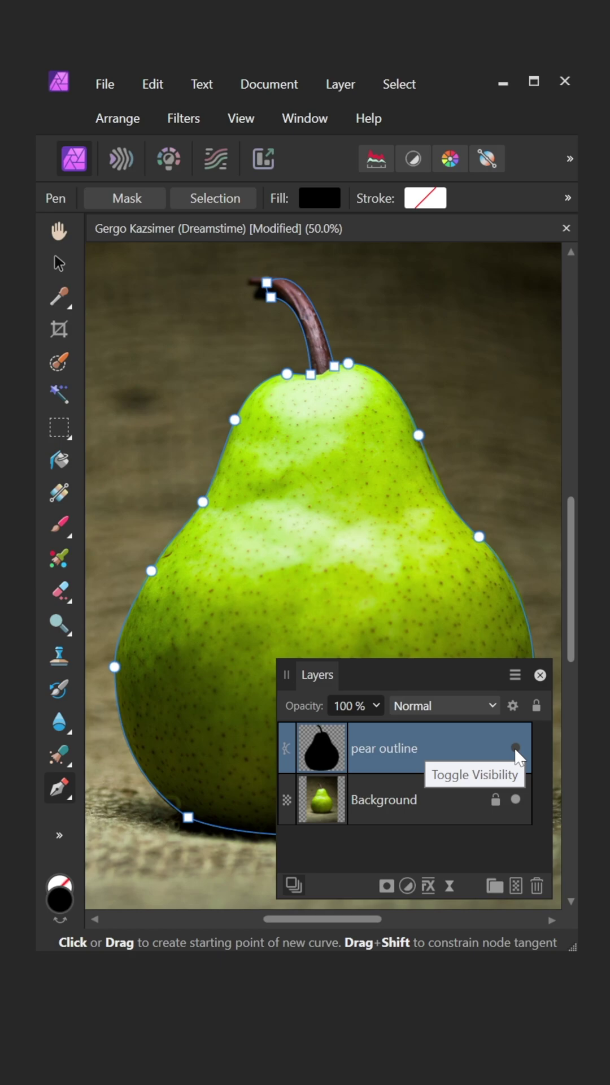
Step: Show the pear outline layer as a black silhouette and convert its curve to a selection
{"action": "left_click", "coordinate": [516, 699]}
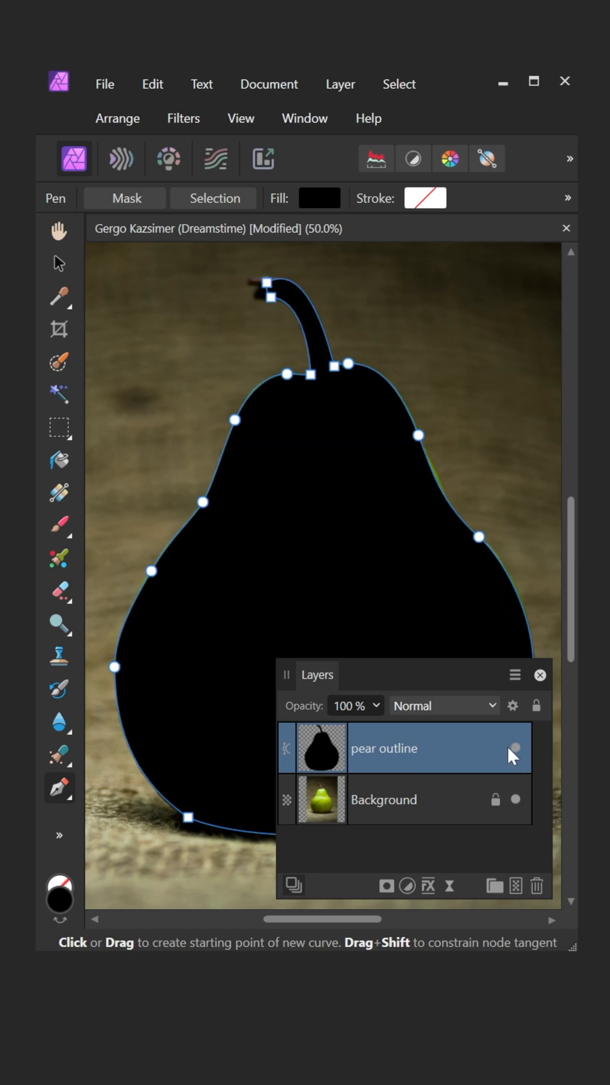
{"action": "left_click", "coordinate": [211, 198]}
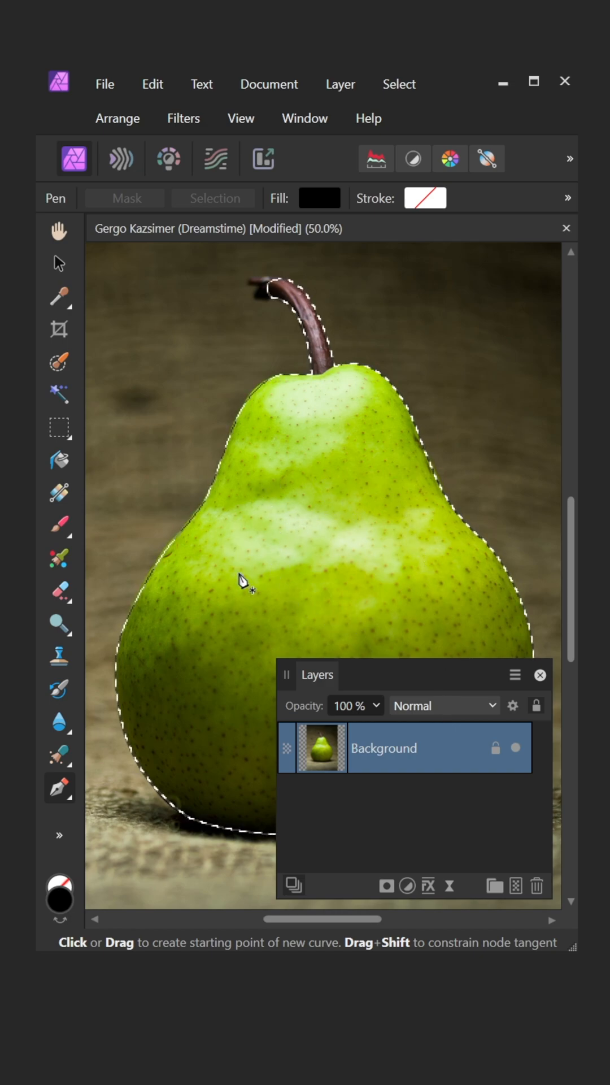
Step: Undo, remake the dashed selection from the curve, hide the silhouette and activate Background
{"action": "key", "text": "ctrl+z"}
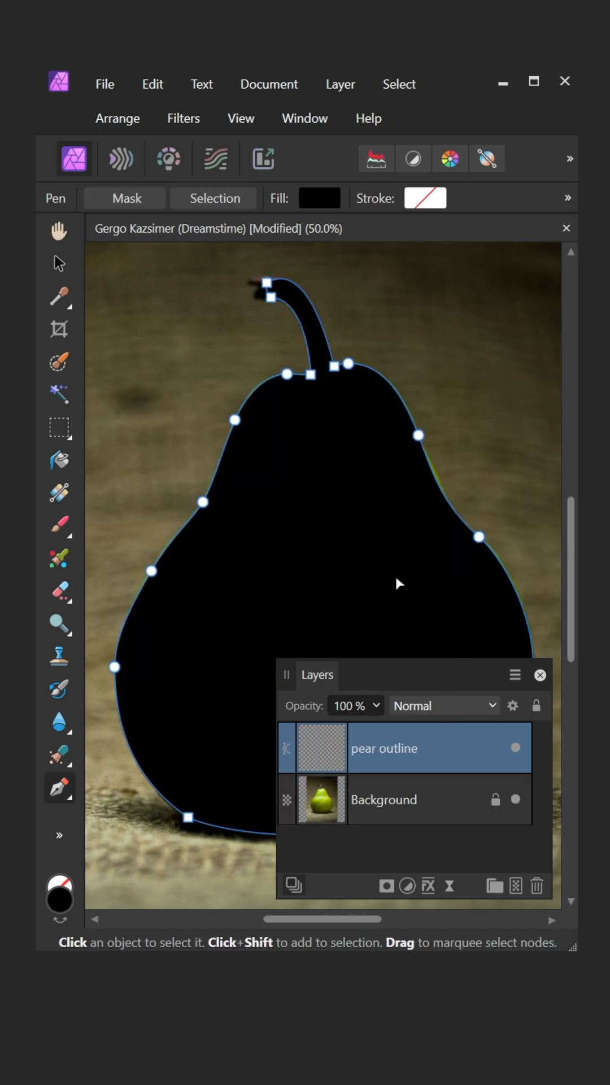
{"action": "left_click", "coordinate": [321, 752], "text": "ctrl"}
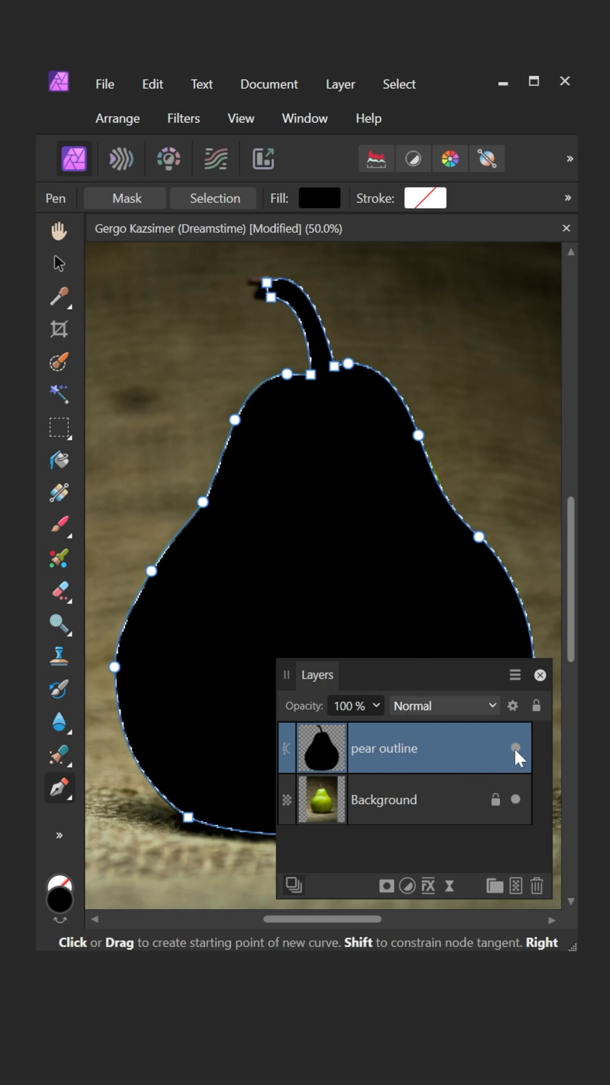
{"action": "left_click", "coordinate": [514, 748]}
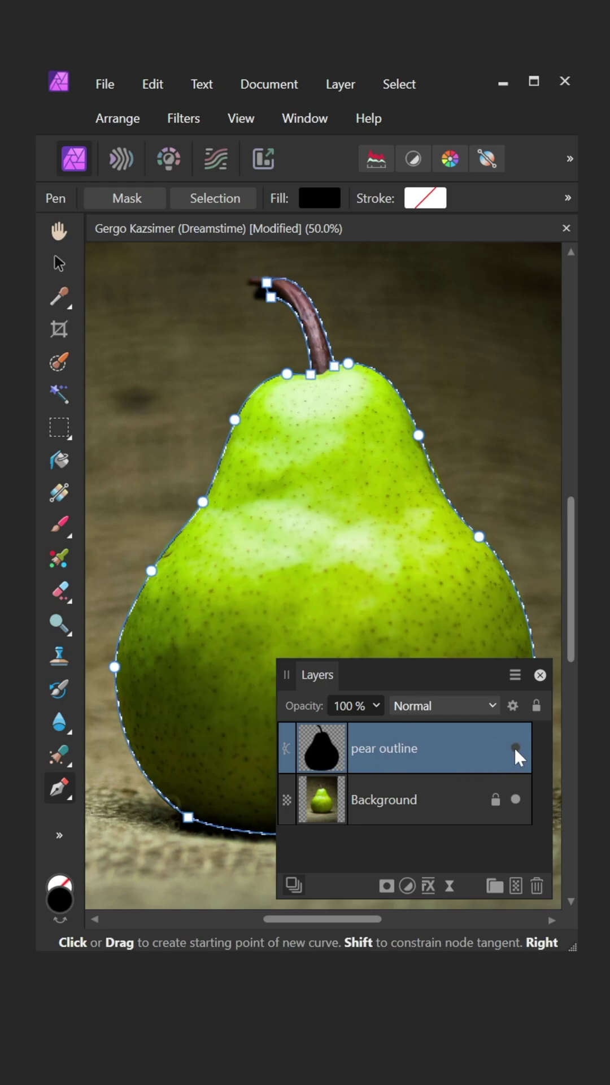
{"action": "left_click", "coordinate": [444, 803]}
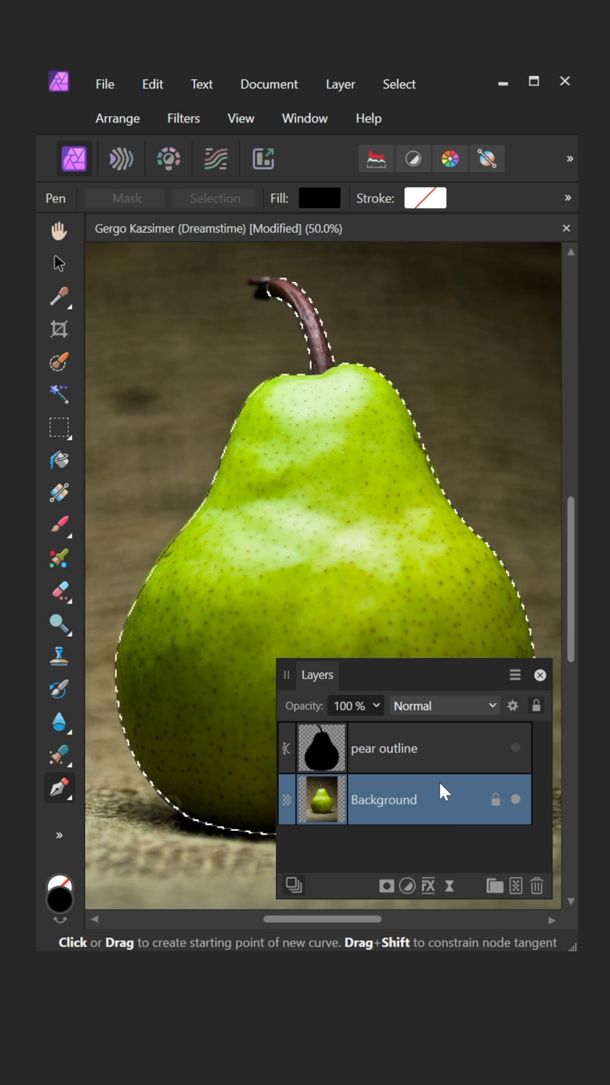